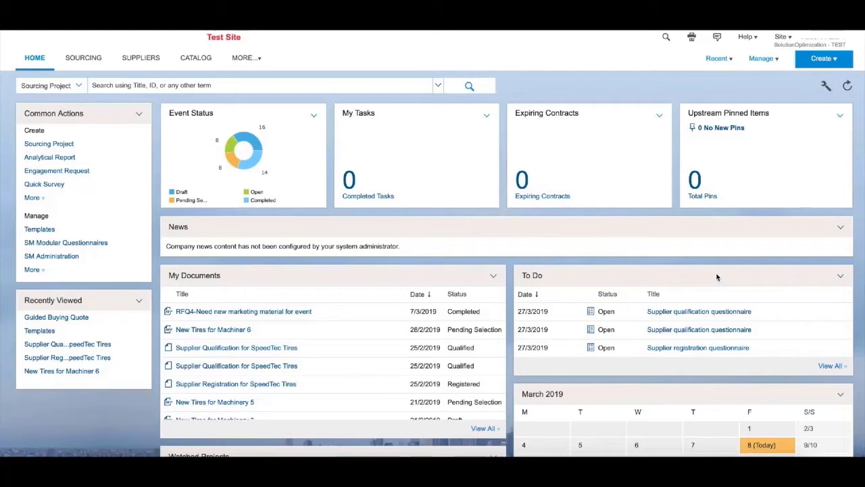
Open the supplier data import and export page and export the current data for the Suppliers file type
click(762, 59)
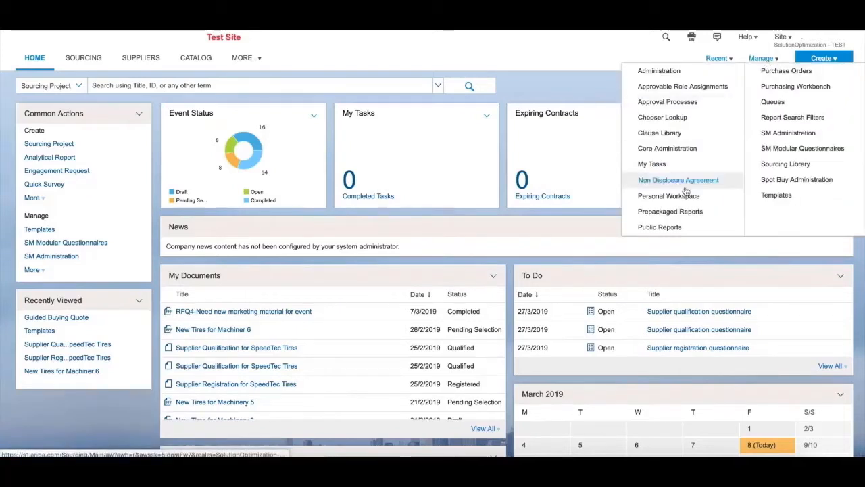
click(459, 194)
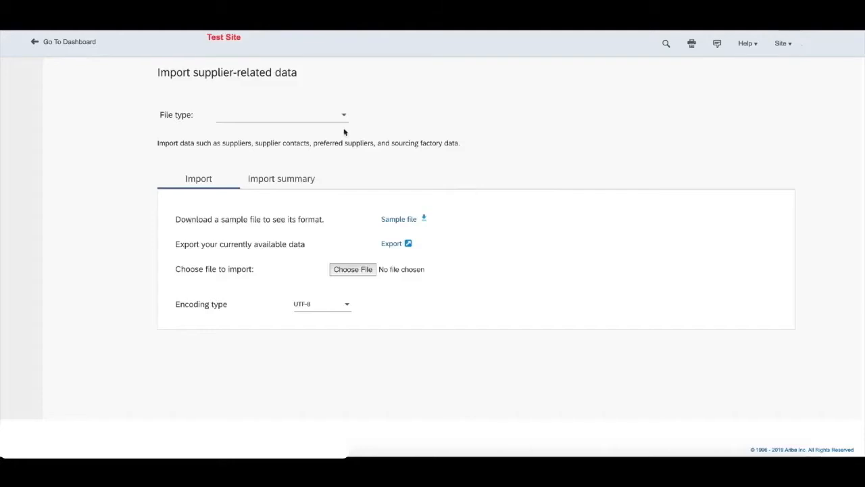
click(303, 120)
click(242, 117)
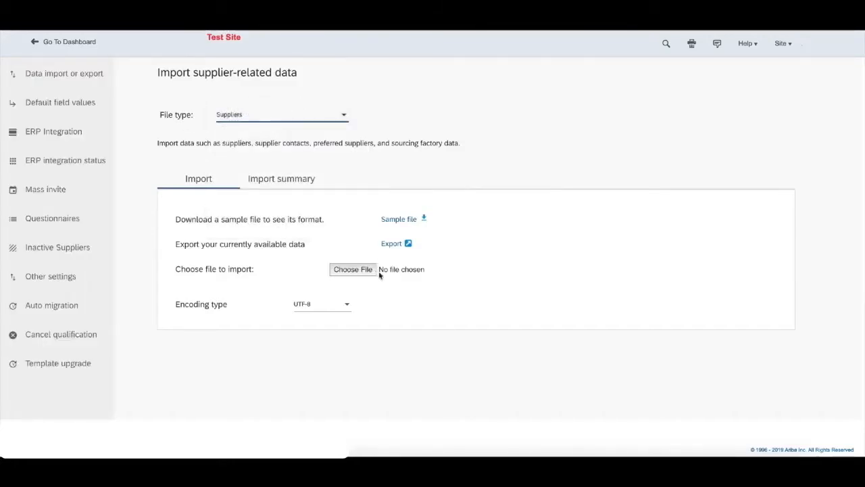
click(391, 246)
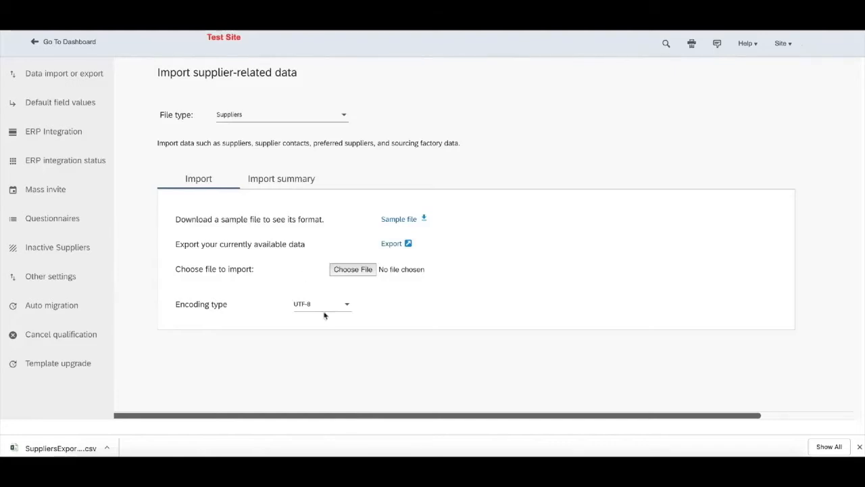
Open the exported suppliers CSV and examine its supplier records and sourceSystem column
click(68, 444)
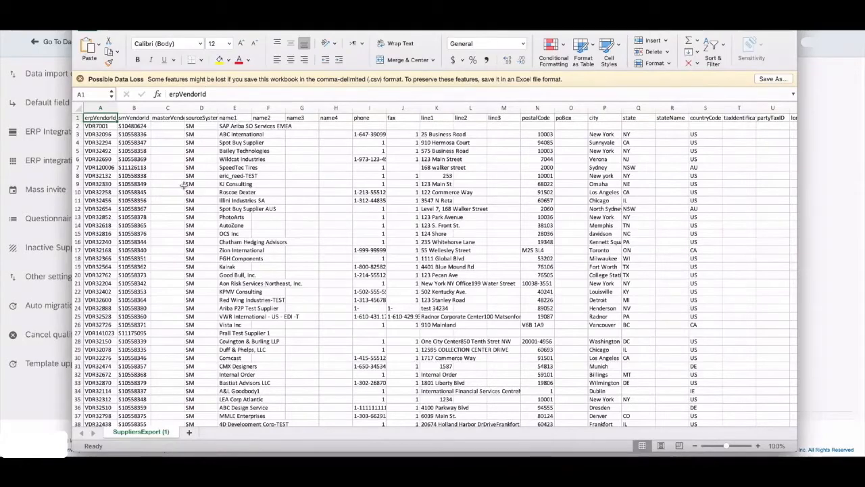
click(207, 117)
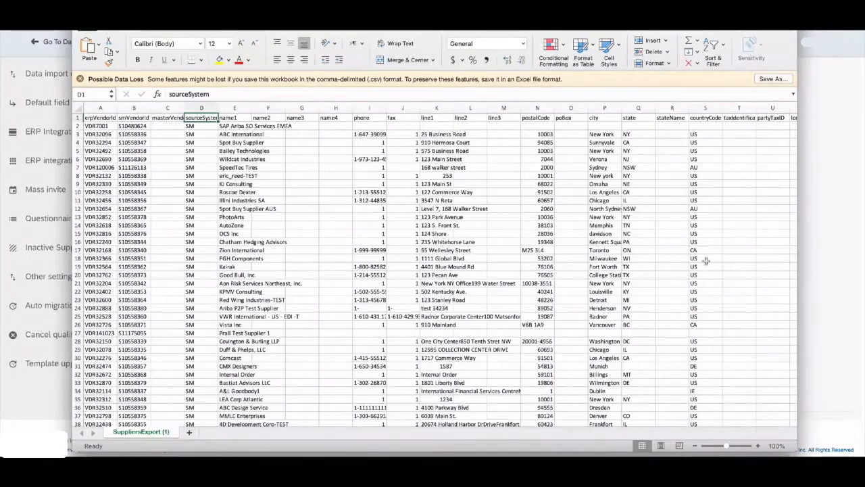
click(840, 247)
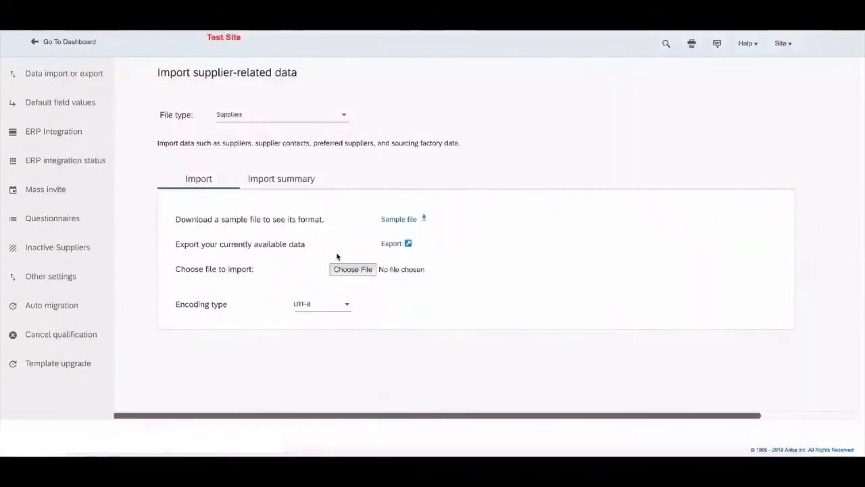
Export the current data for the Supplier qualification data file type and open the resulting CSV
click(261, 116)
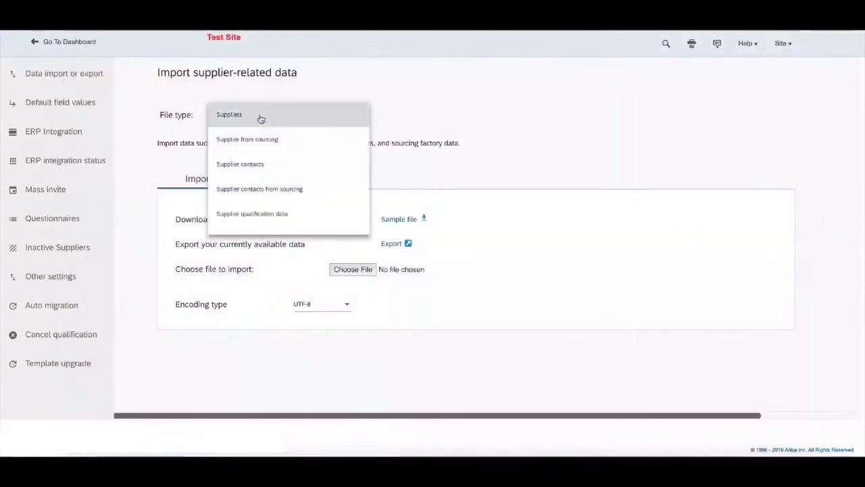
click(310, 213)
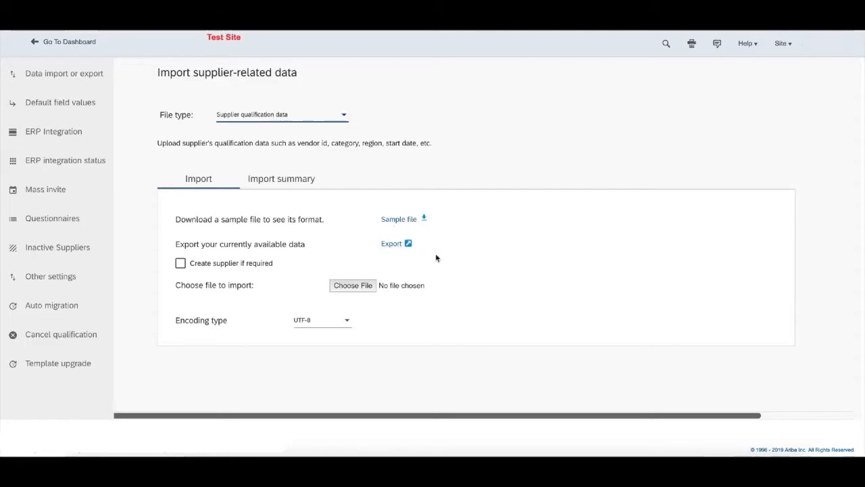
click(396, 247)
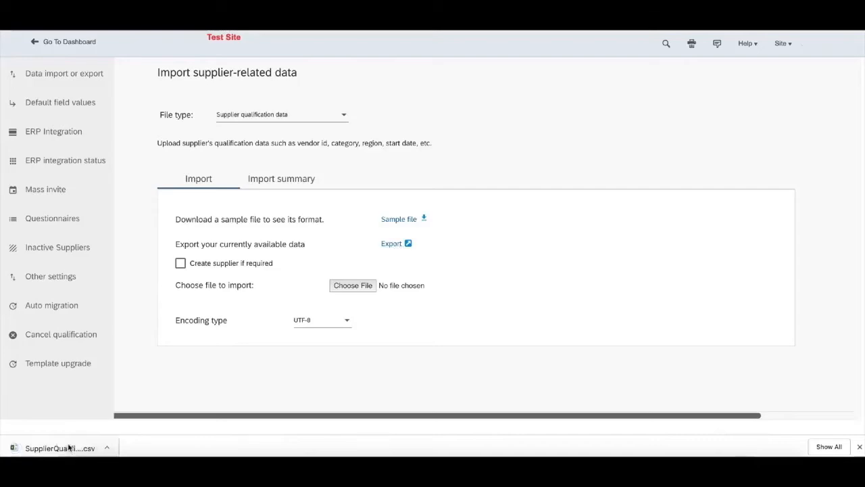
click(69, 447)
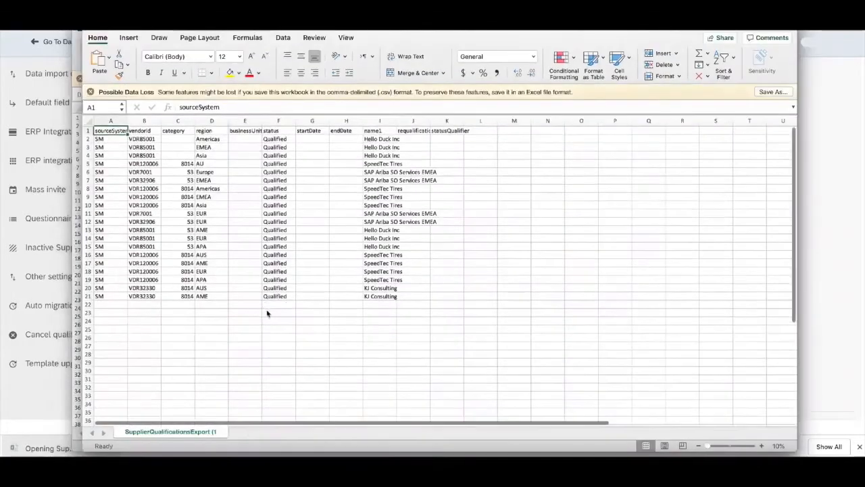
Enter category 90101603 in cells C22 and C23 of the supplier qualifications sheet
click(260, 305)
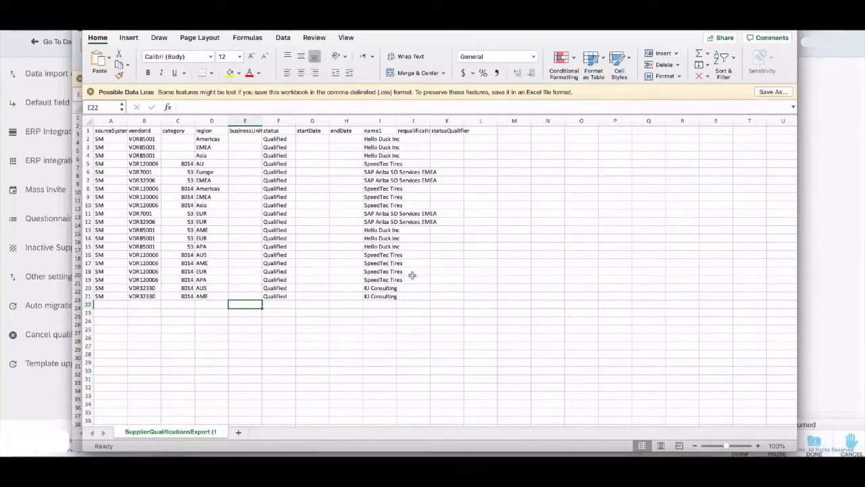
click(184, 303)
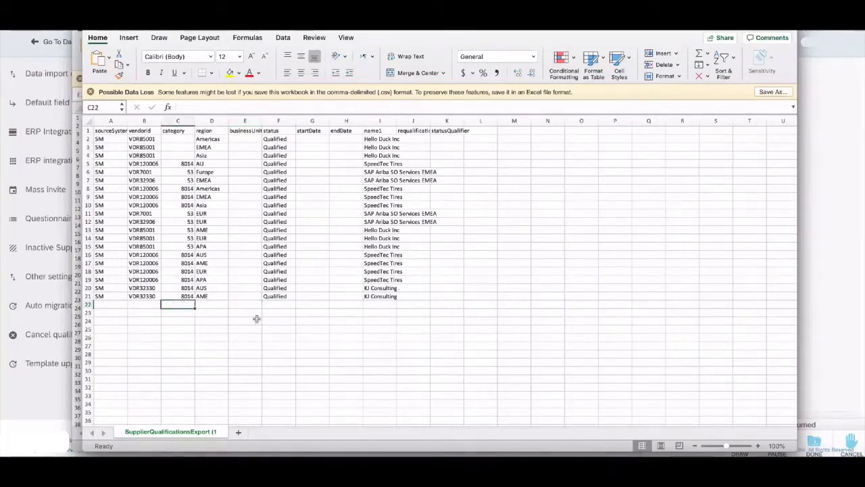
text(90101603)
click(183, 312)
text(90101603)
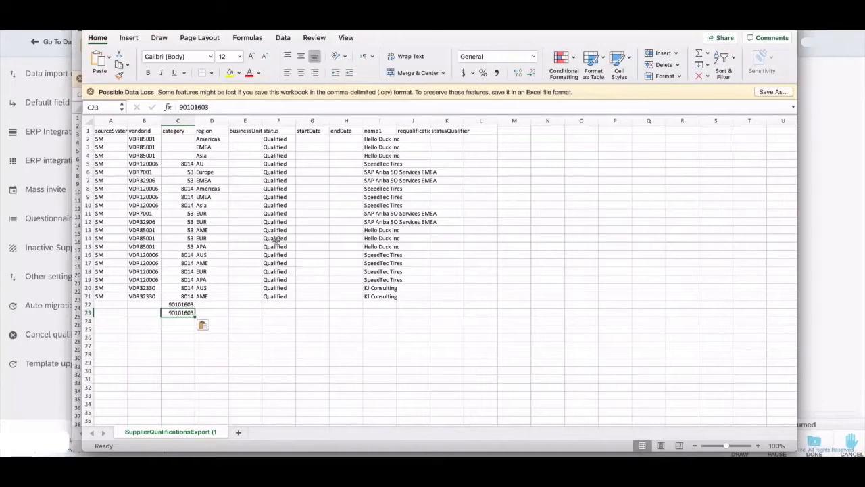
Fill the remaining fields of row 22 by copying the SpeedTec Tires AUS qualification data from row 16, including source system and vendor ID
drag(396, 254, 211, 254)
key(super+c)
click(218, 305)
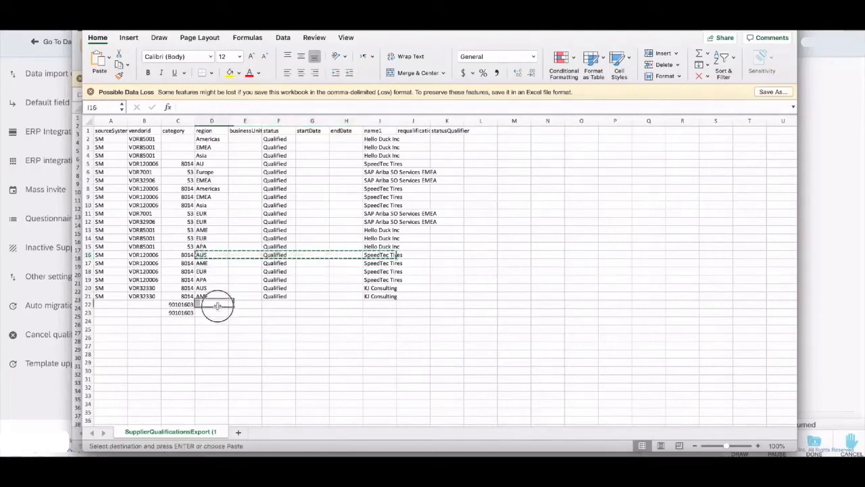
key(super+v)
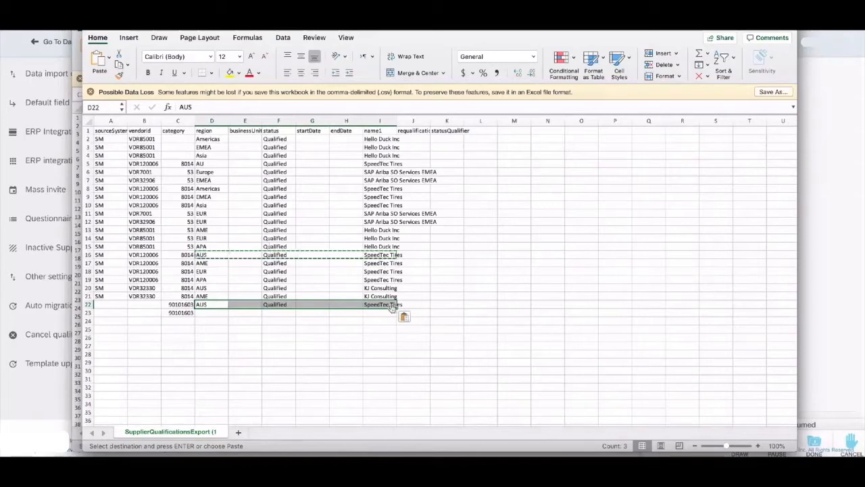
drag(144, 255, 112, 255)
key(super+c)
click(123, 304)
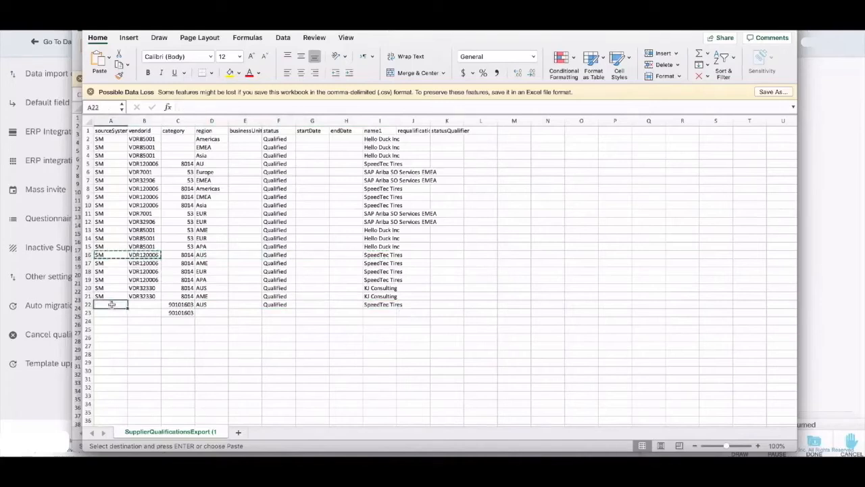
key(super+v)
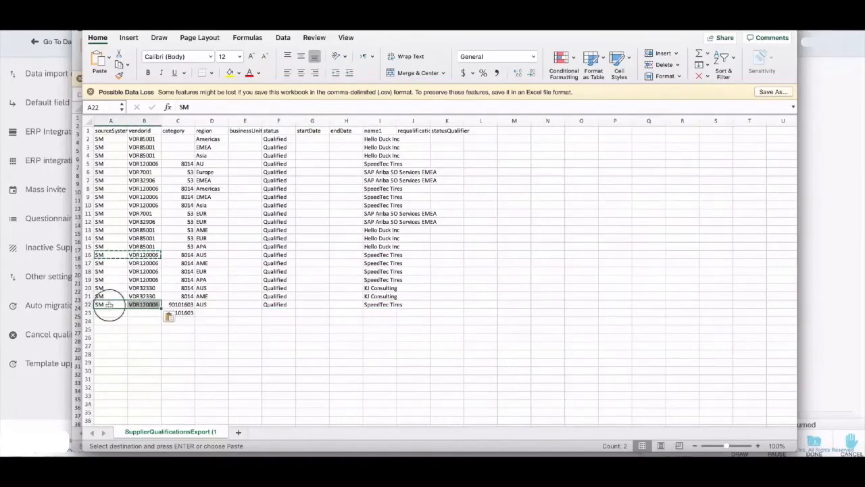
click(141, 304)
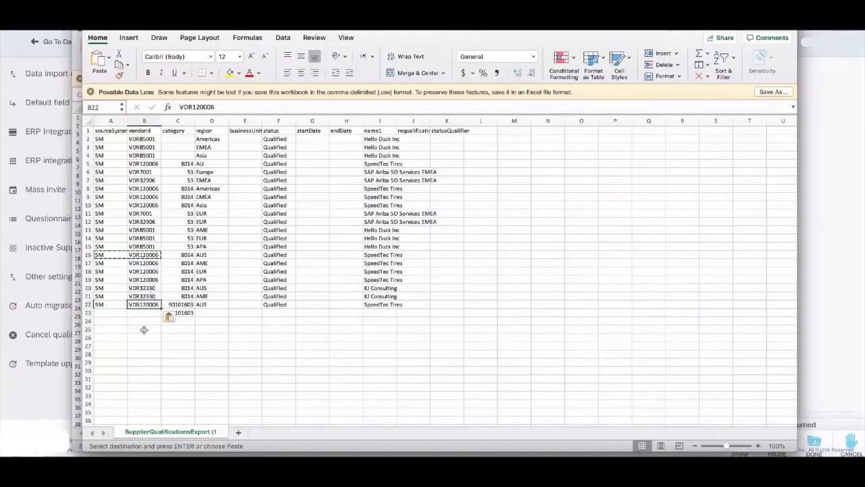
Fill the remaining fields of row 23 by copying the KJ Consulting AUS qualification data from row 20, including source system and vendor ID
drag(382, 288, 286, 286)
drag(211, 288, 374, 291)
key(ctrl+c)
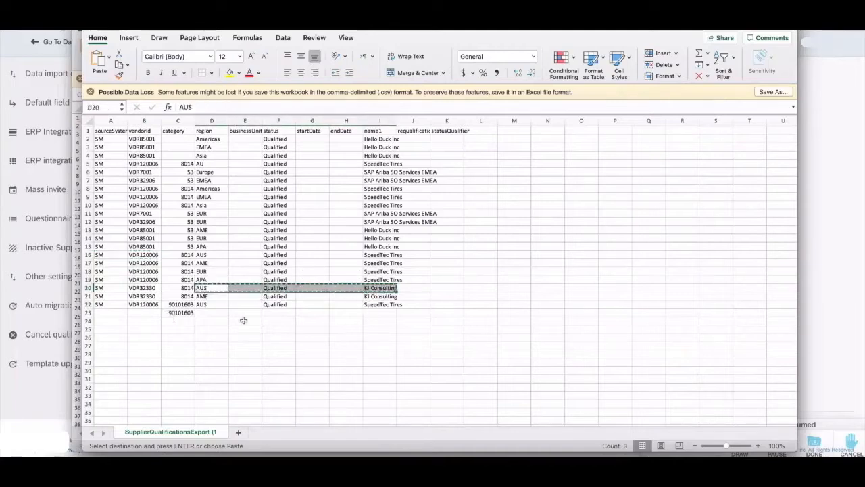
click(211, 313)
key(ctrl+v)
drag(144, 288, 108, 289)
key(ctrl+c)
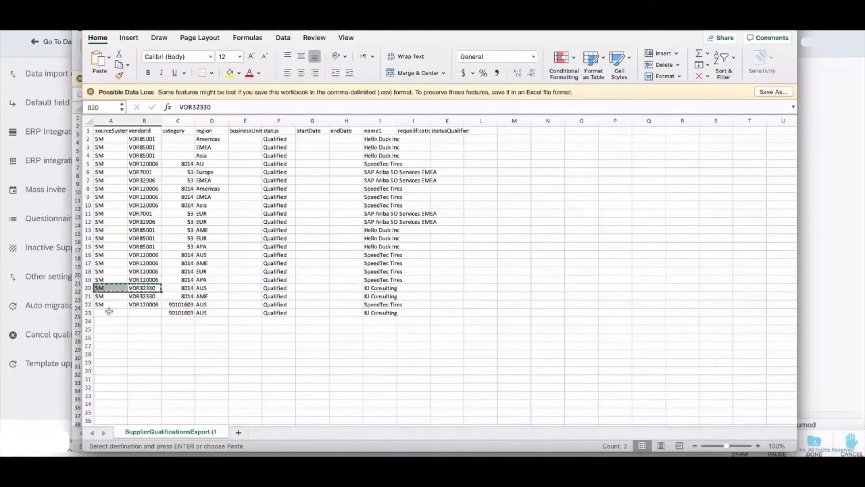
click(110, 312)
key(ctrl+v)
key(Escape)
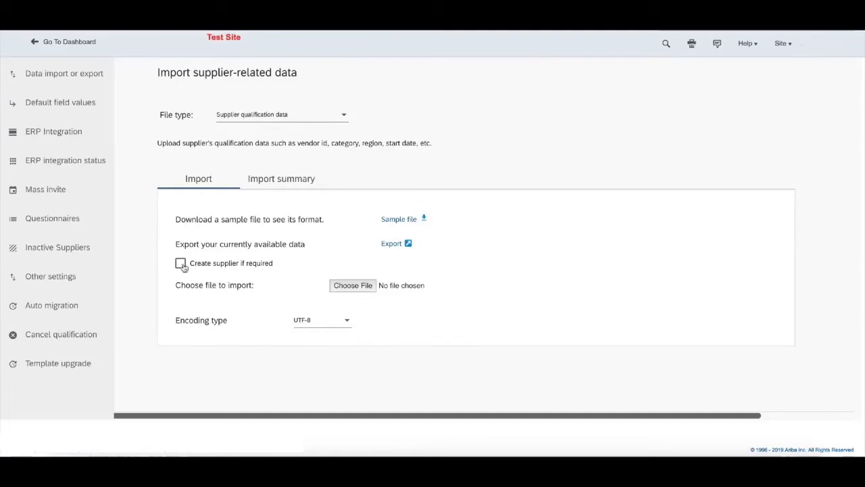
Import the edited SupplierQualificationsExport (1) CSV without creating new suppliers, and refresh the import summary to check the job status
click(353, 285)
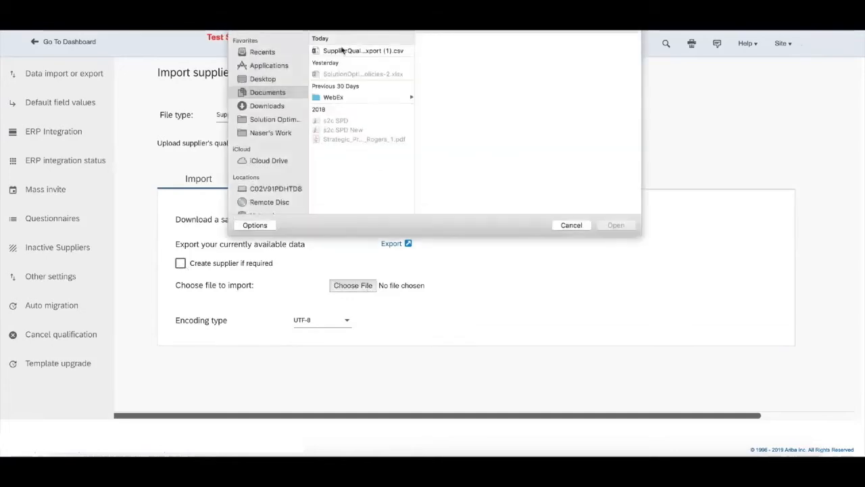
click(275, 106)
double_click(357, 51)
click(611, 285)
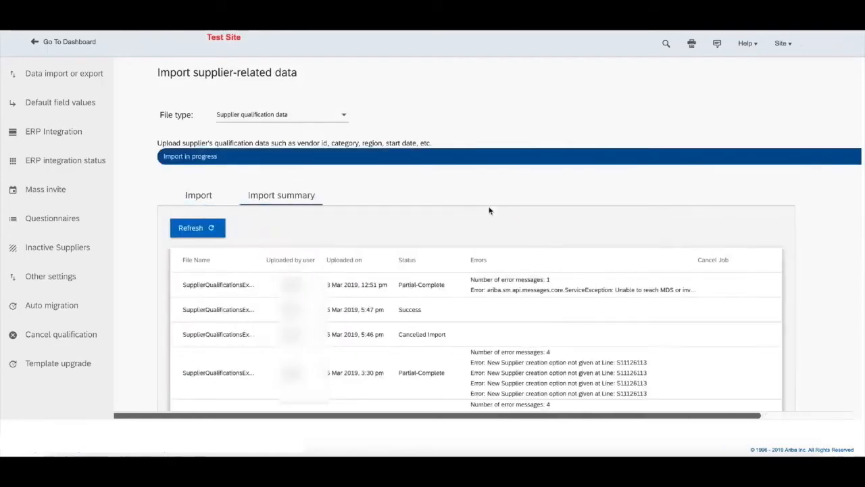
click(215, 236)
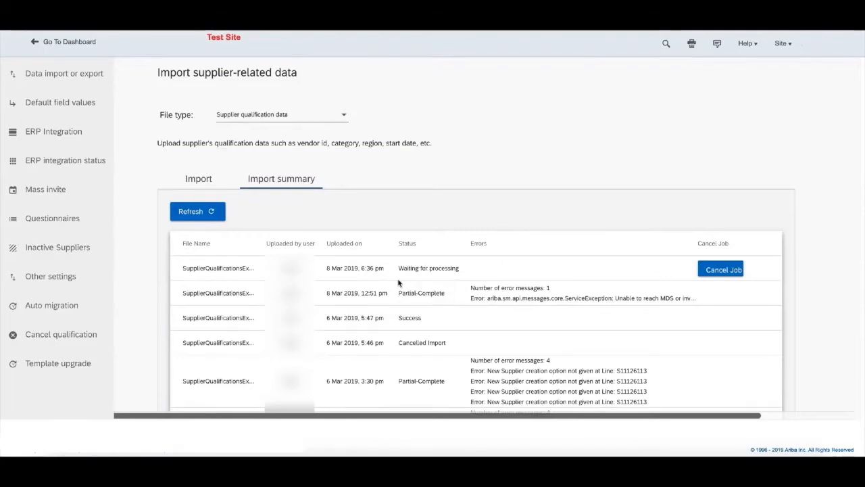
click(195, 210)
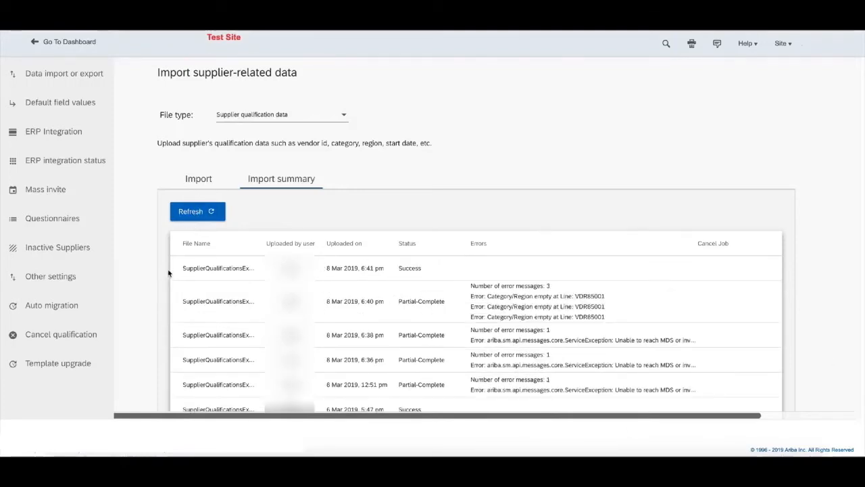
Export the current data for the Preferred supplier list data file type and open the resulting CSV
click(226, 185)
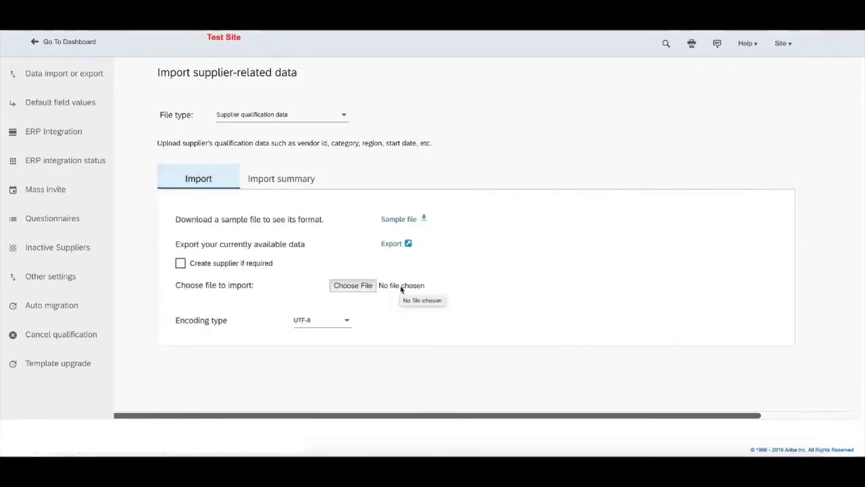
click(266, 117)
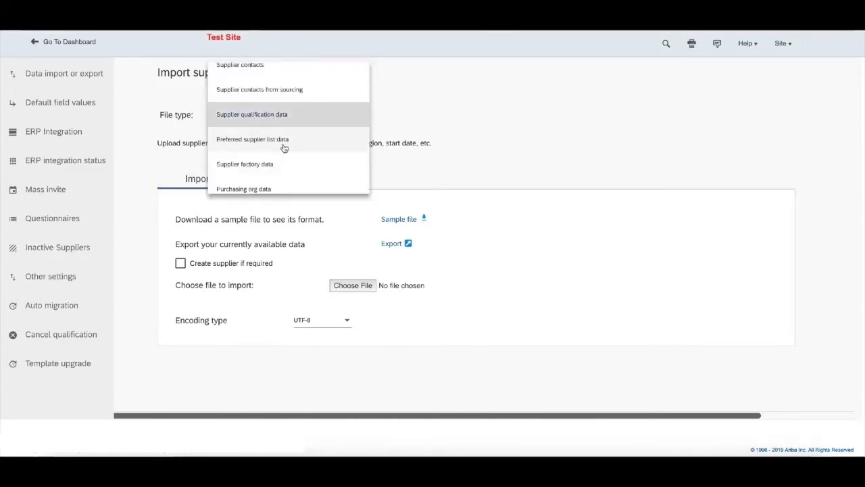
click(318, 140)
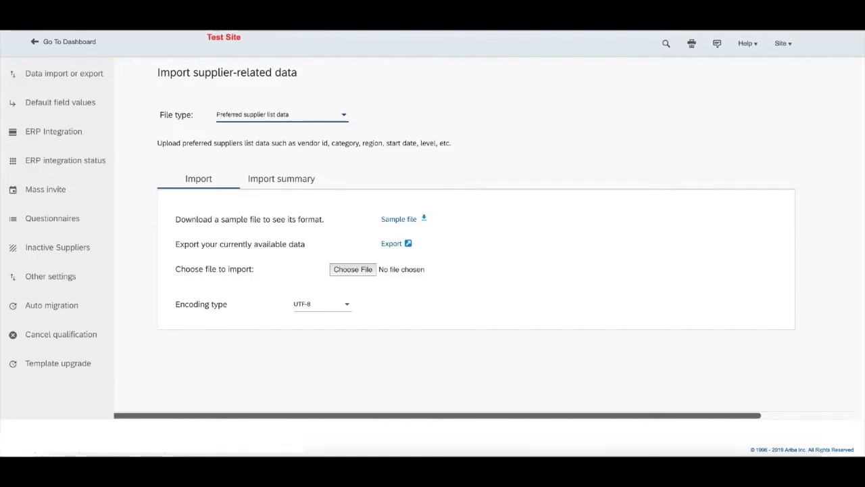
click(391, 246)
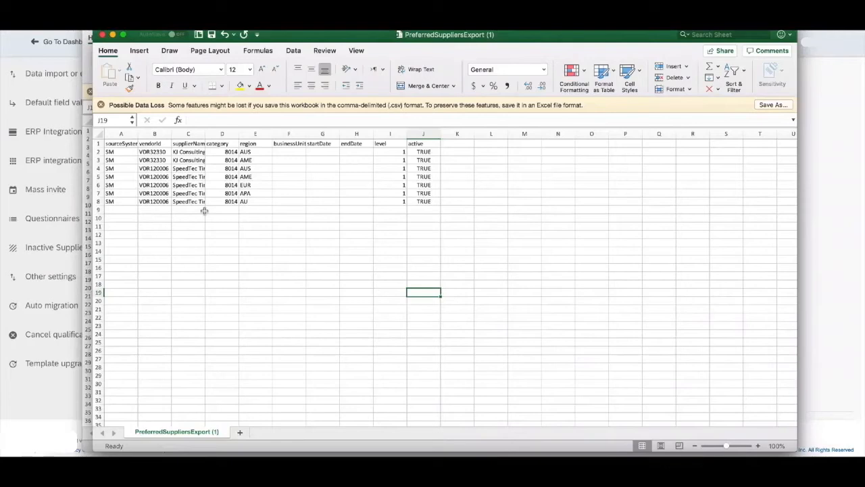
Copy the SpeedTec Tires AUS record from row 4 into row 9 of the preferred suppliers sheet
drag(112, 168, 427, 168)
key(super+c)
click(122, 211)
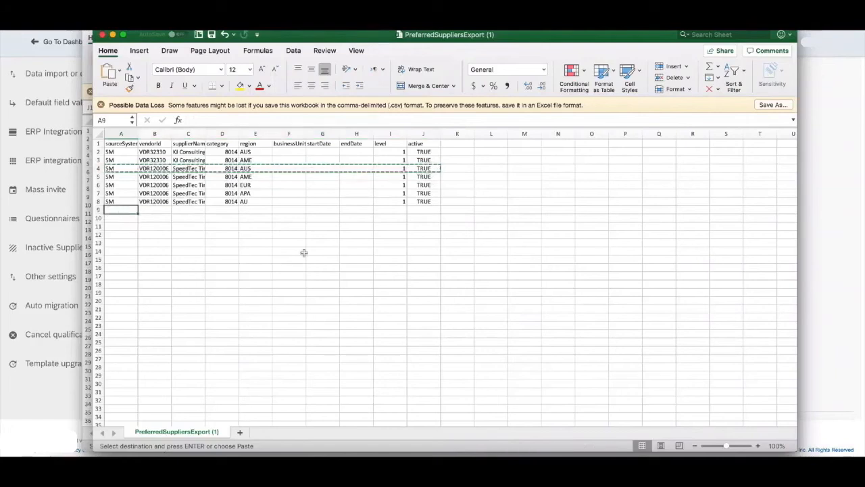
key(super+v)
click(249, 228)
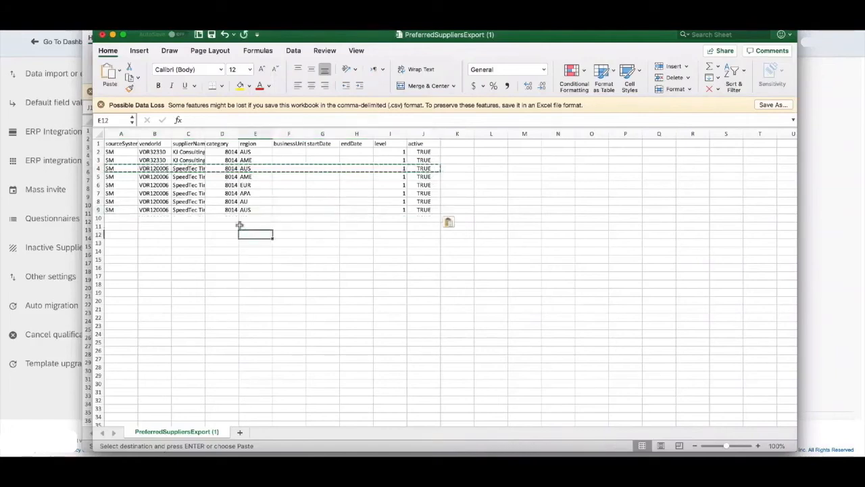
drag(113, 152, 406, 161)
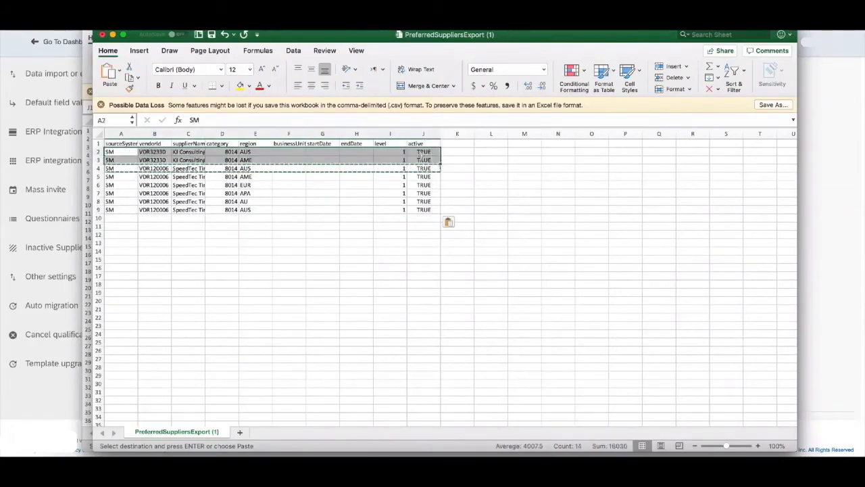
key(super+c)
click(116, 213)
click(116, 216)
key(Escape)
Copy the KJ Consulting AUS record from row 2 into row 10 of the preferred suppliers sheet
drag(119, 152, 434, 152)
key(super+c)
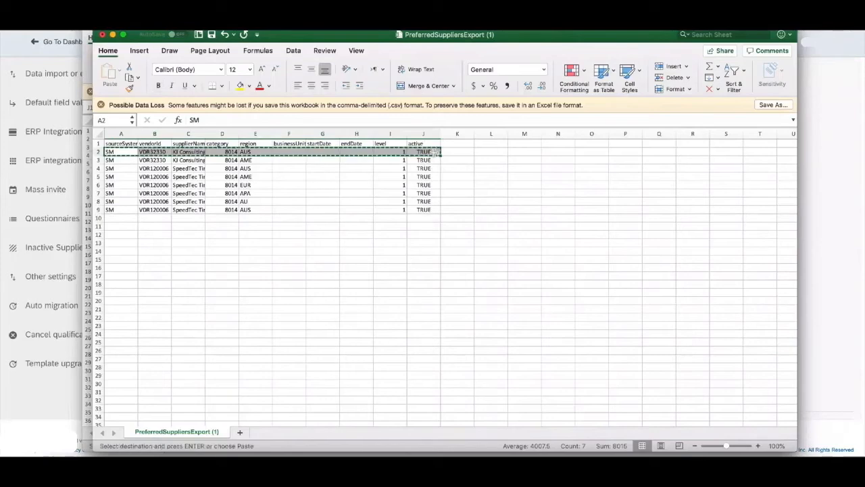
click(122, 217)
key(super+v)
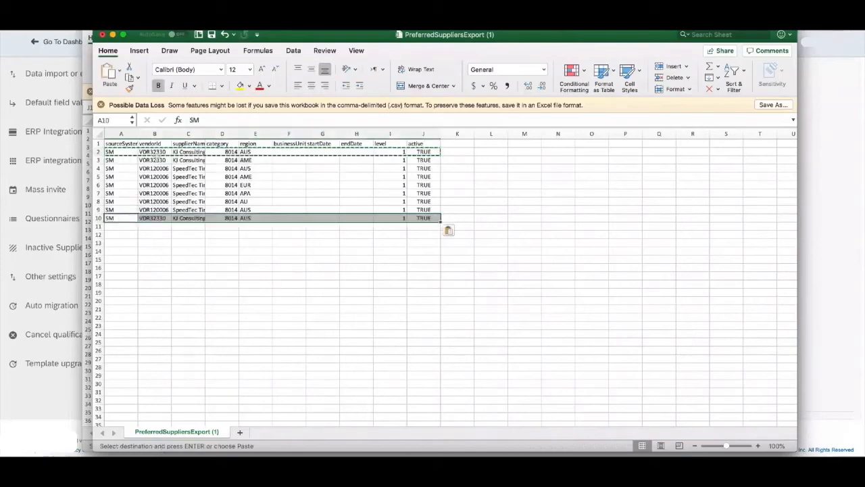
Copy category 90101603 from the supplier qualifications sheet into the category cells of rows 9 and 10 in the preferred suppliers sheet, and save the CSV
key(super+grave)
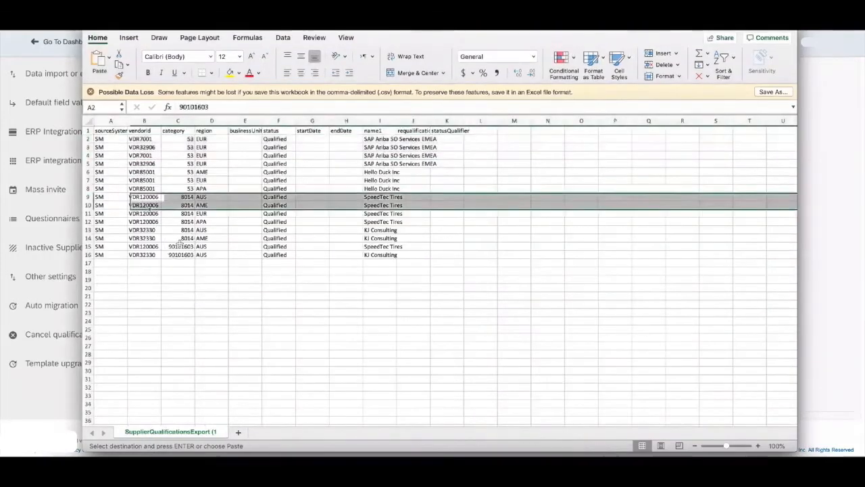
click(181, 246)
key(super+c)
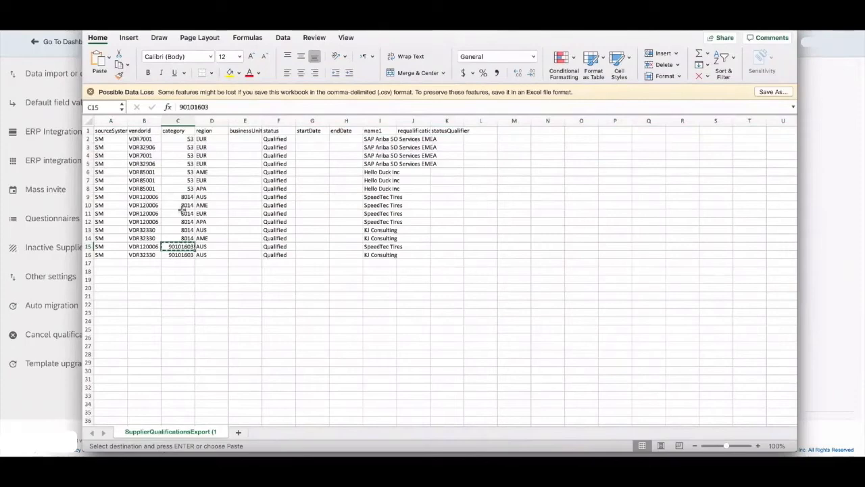
key(super+grave)
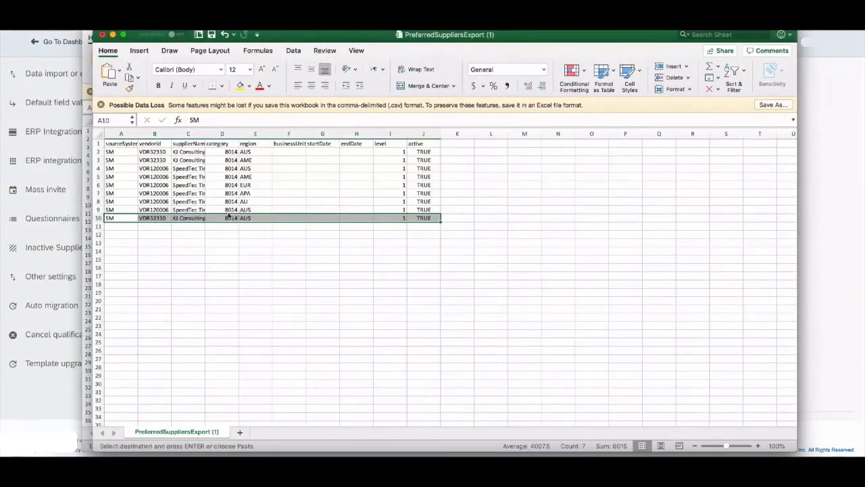
click(229, 213)
key(super+v)
click(227, 221)
key(super+v)
click(376, 248)
key(super+s)
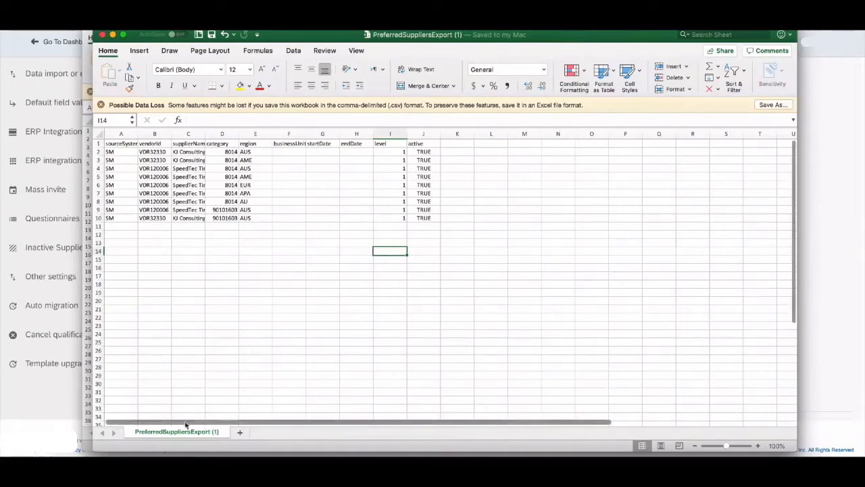
Switch to SAP Ariba, upload PreferredSuppliersExport (1).csv as preferred supplier list data, and refresh the import summary to check the job status
click(66, 406)
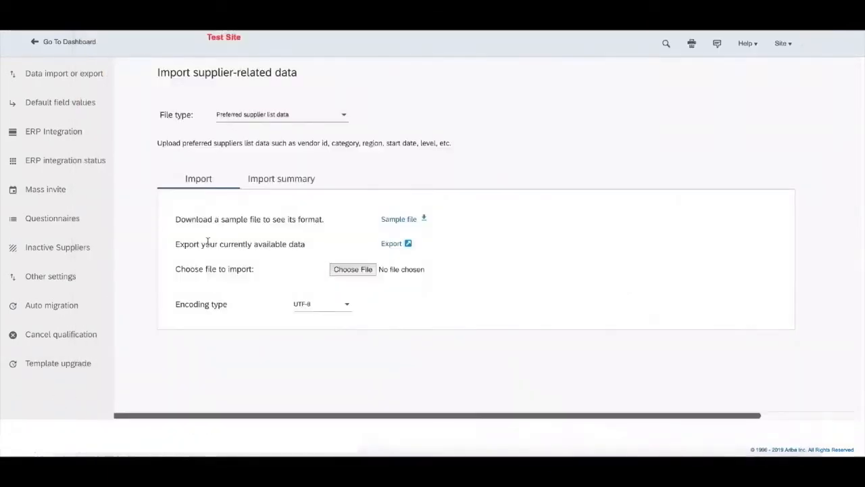
click(352, 269)
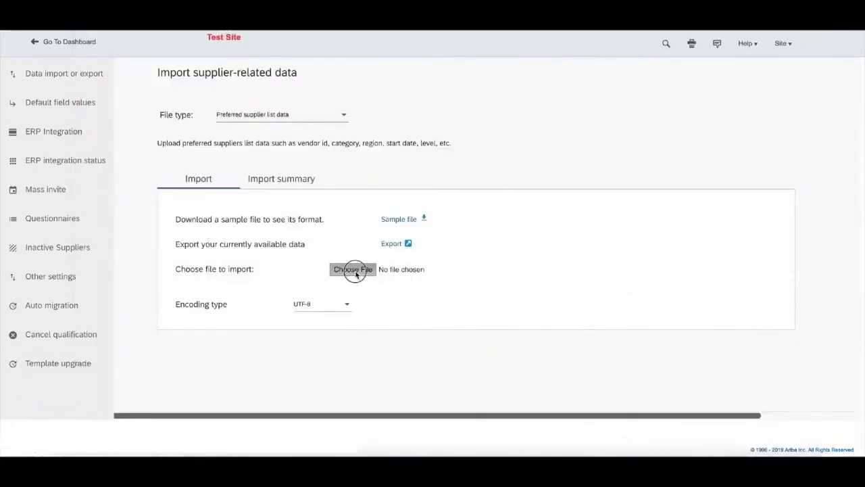
double_click(350, 54)
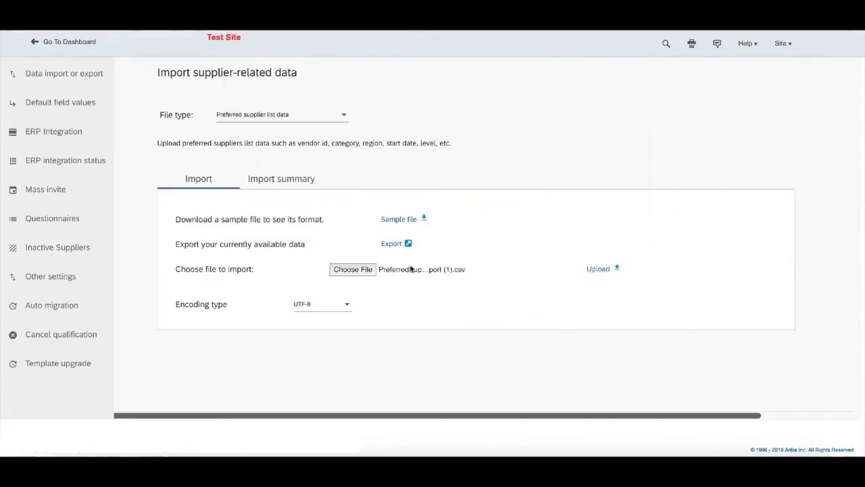
click(605, 271)
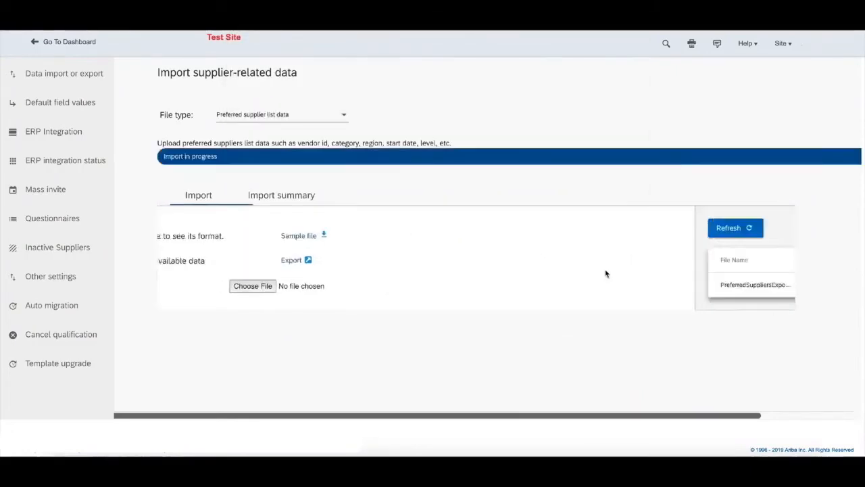
click(215, 224)
click(216, 221)
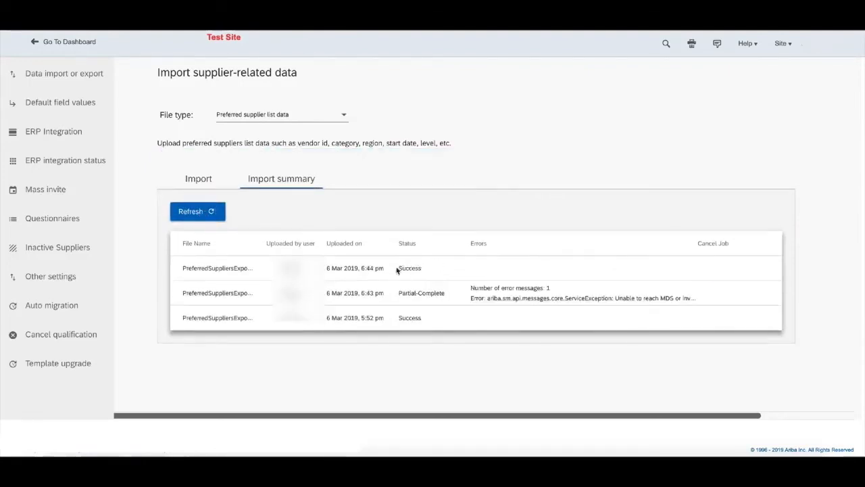
click(215, 181)
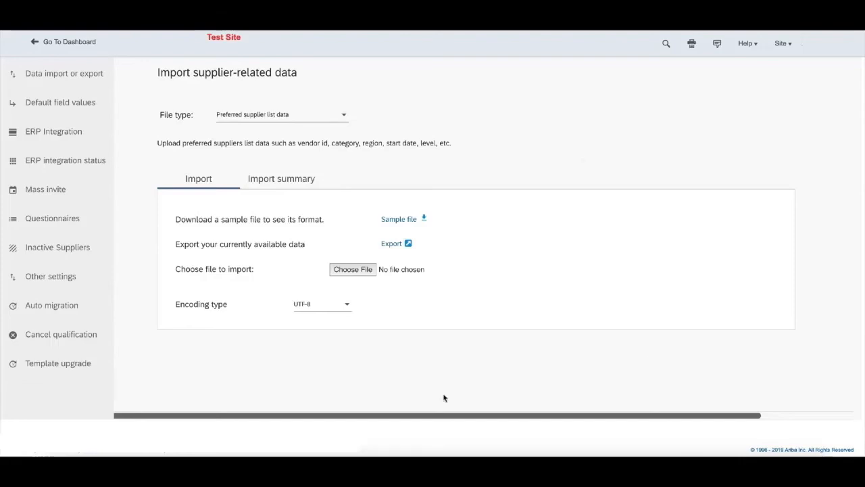
Switch to the Find goods and services buying page and open the Catering Form from the Catering tile
key(super+Tab)
key(super+Tab)
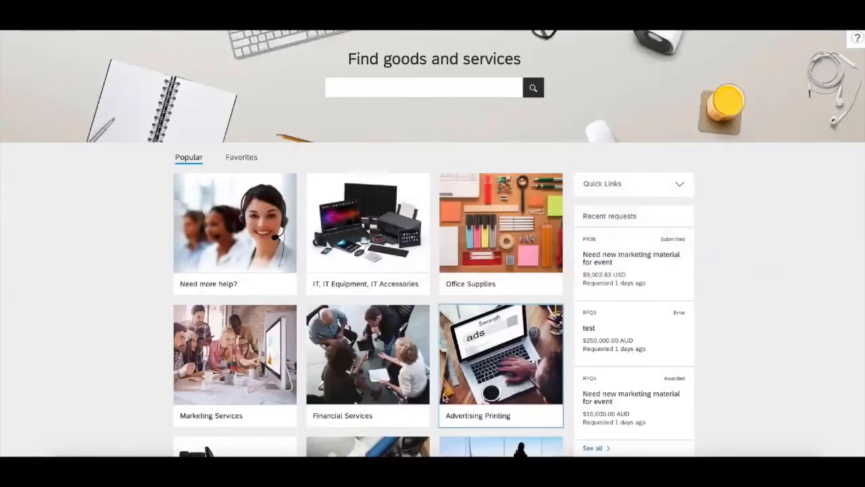
scroll(569, 332, down, 5)
click(519, 330)
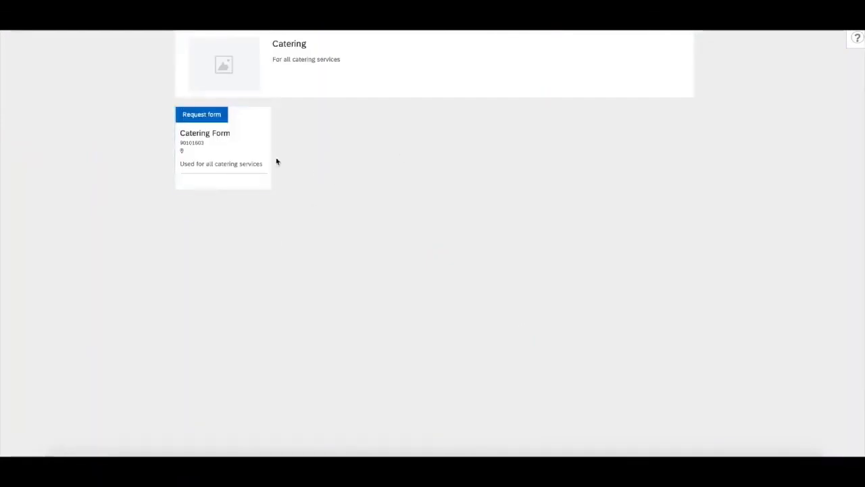
click(234, 151)
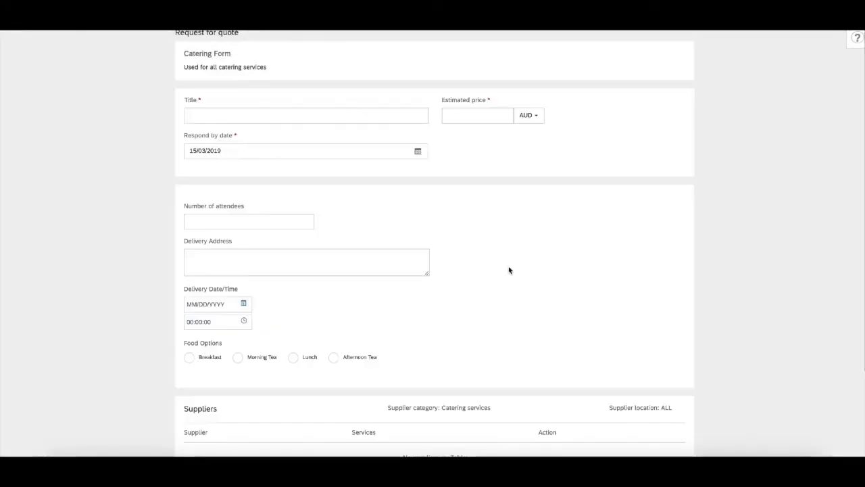
Examine the Catering Form's request fields and its Suppliers section for the preferred suppliers offered
scroll(509, 270, down, 3)
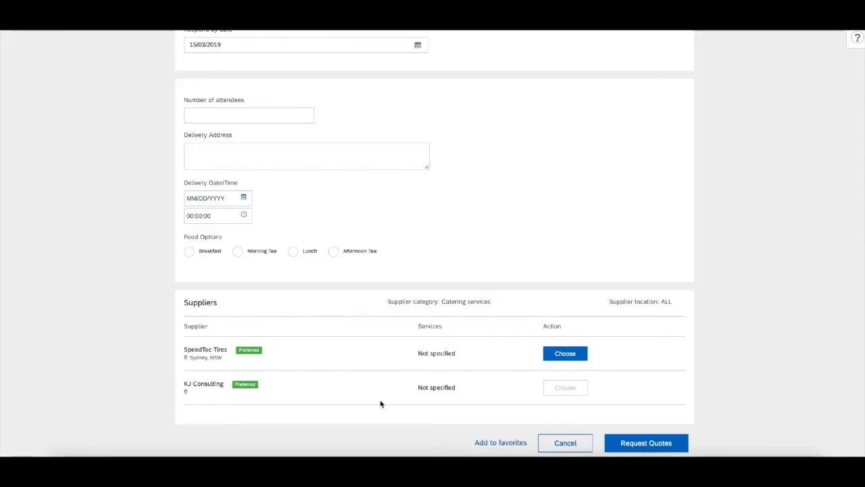
scroll(351, 284, up, 2)
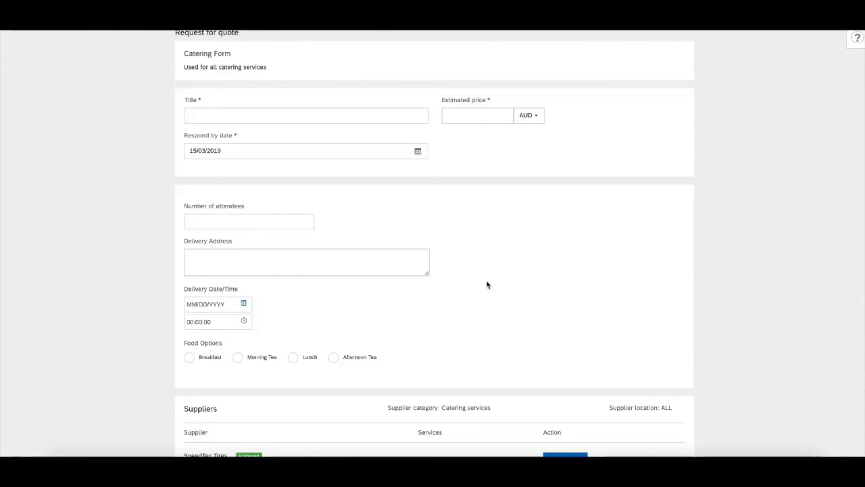
scroll(487, 285, down, 1)
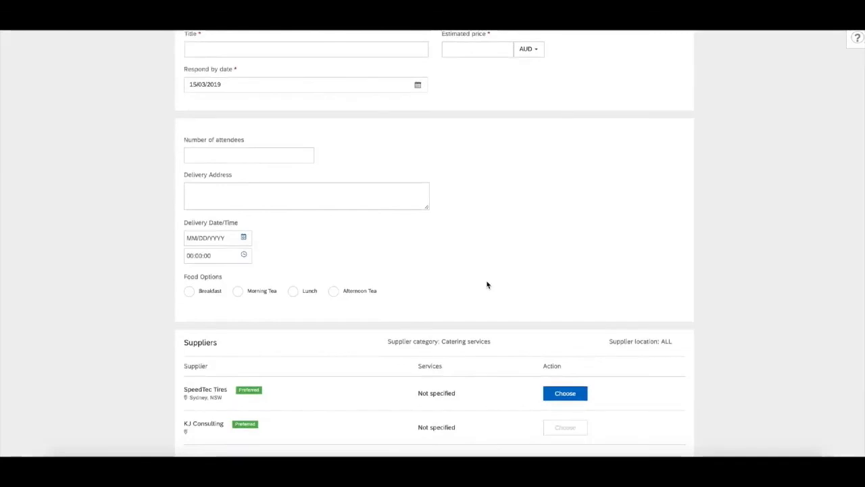